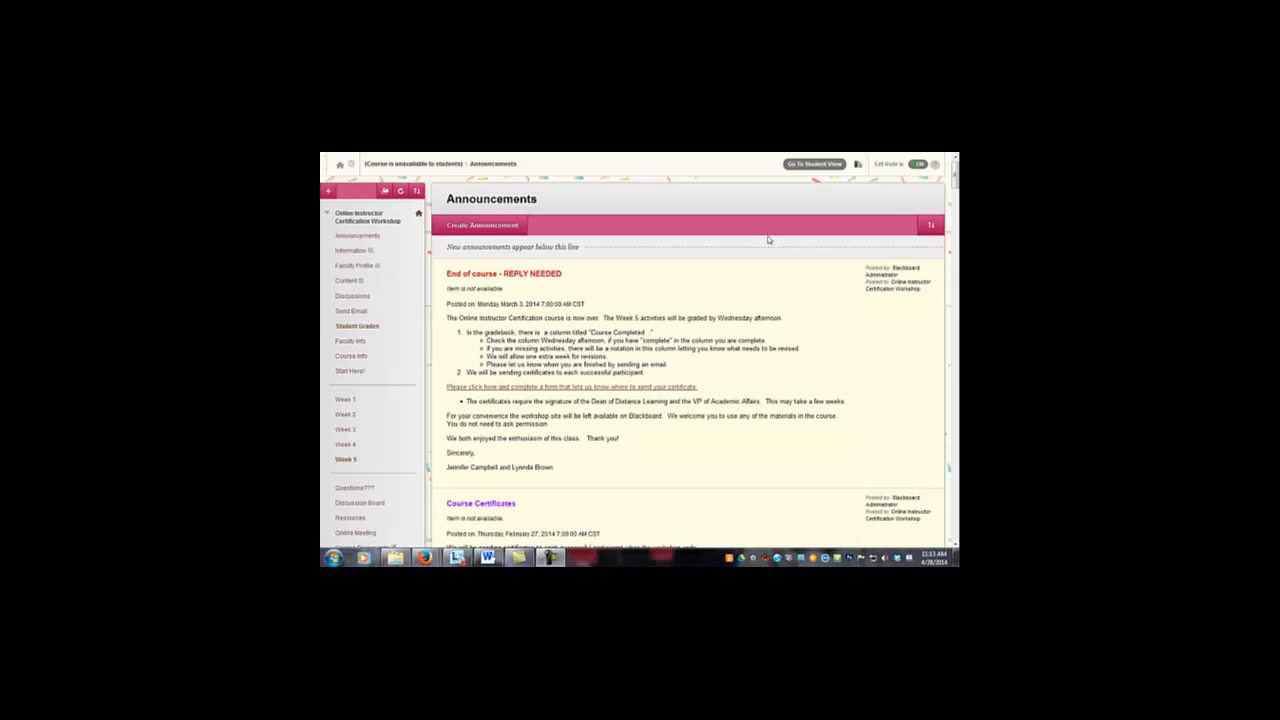
Open the Date Management tool from the course tools of the Online Instructor Certification Workshop
{"action": "scroll", "coordinate": [727, 292], "scroll_direction": "down", "scroll_amount": 5}
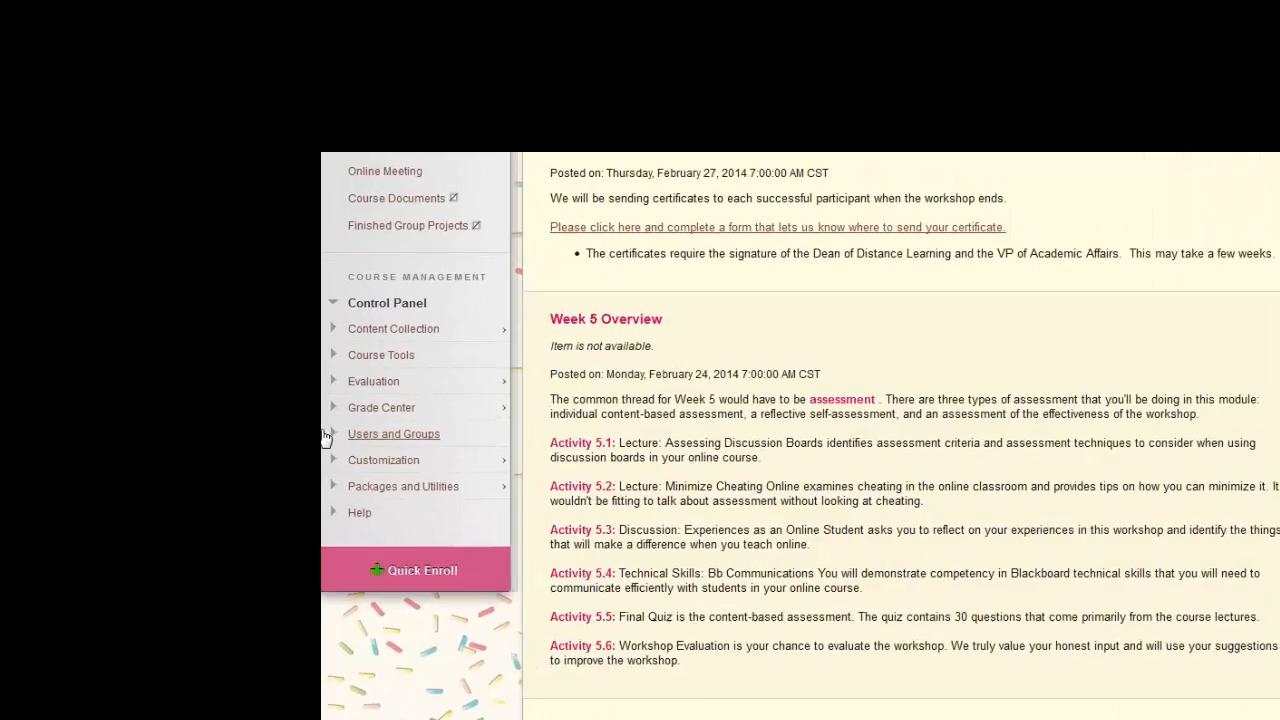
{"action": "left_click", "coordinate": [332, 348]}
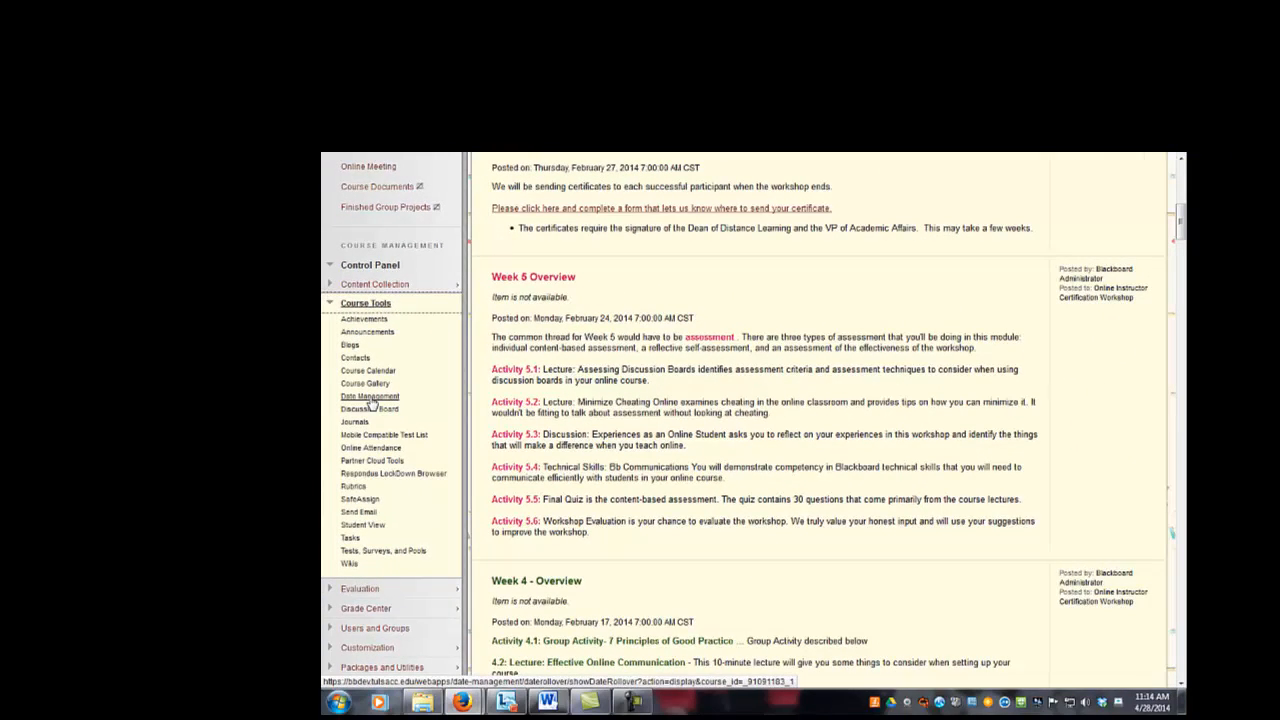
{"action": "left_click", "coordinate": [370, 397]}
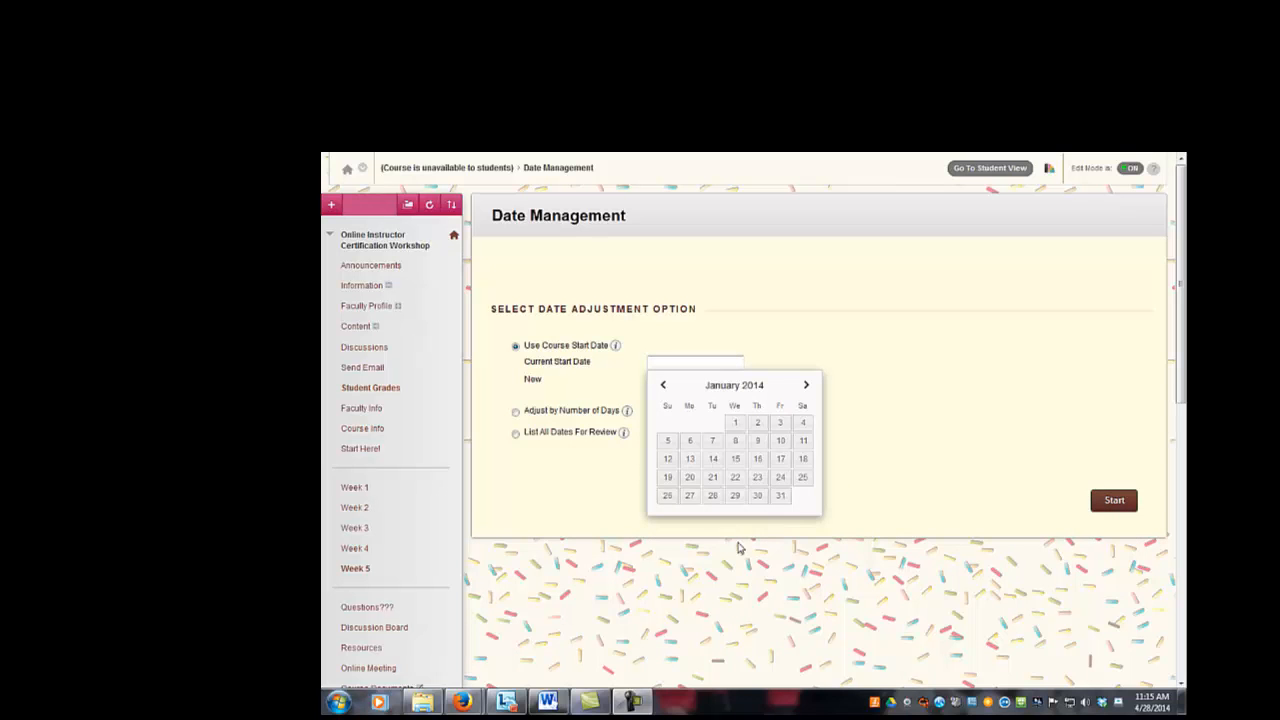
Adjust dates by course start date, from current start 01/27/2014 to new start May 26, 2014, and open the date review
{"action": "left_click", "coordinate": [690, 496]}
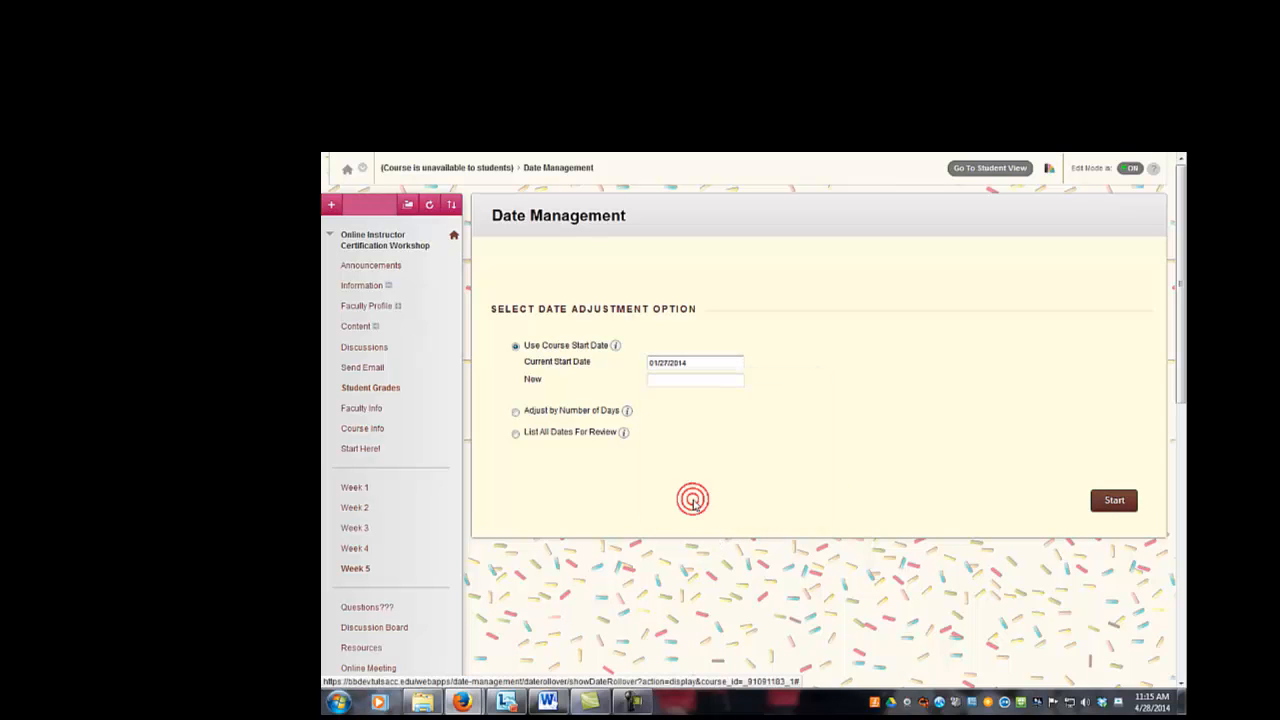
{"action": "left_click", "coordinate": [659, 387]}
{"action": "left_click", "coordinate": [806, 402]}
{"action": "left_click", "coordinate": [806, 403]}
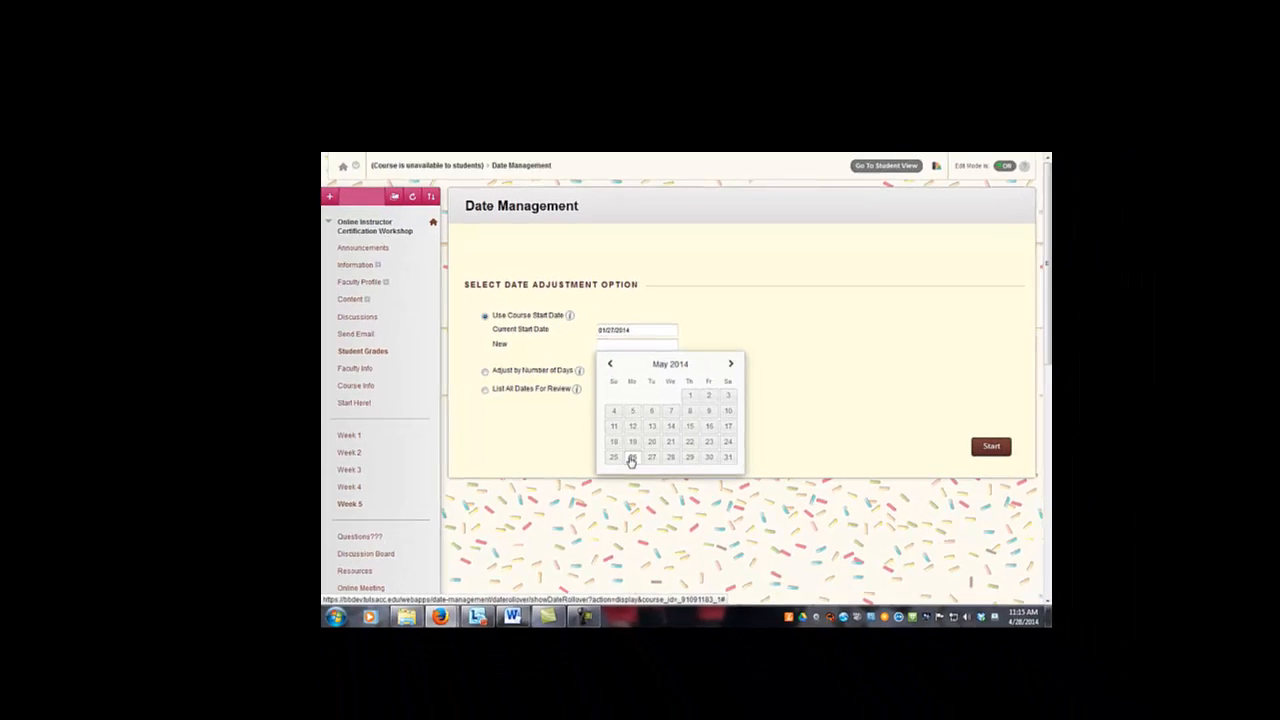
{"action": "left_click", "coordinate": [631, 458]}
{"action": "left_click", "coordinate": [985, 450]}
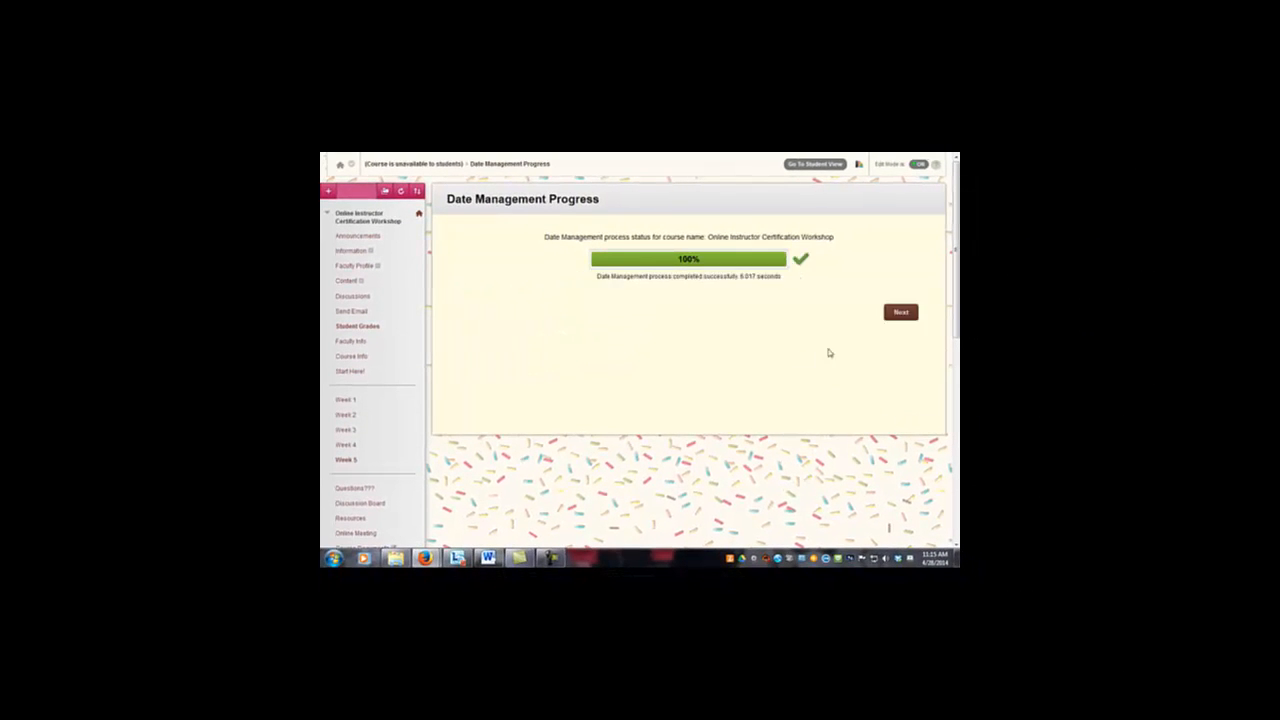
{"action": "left_click", "coordinate": [903, 313]}
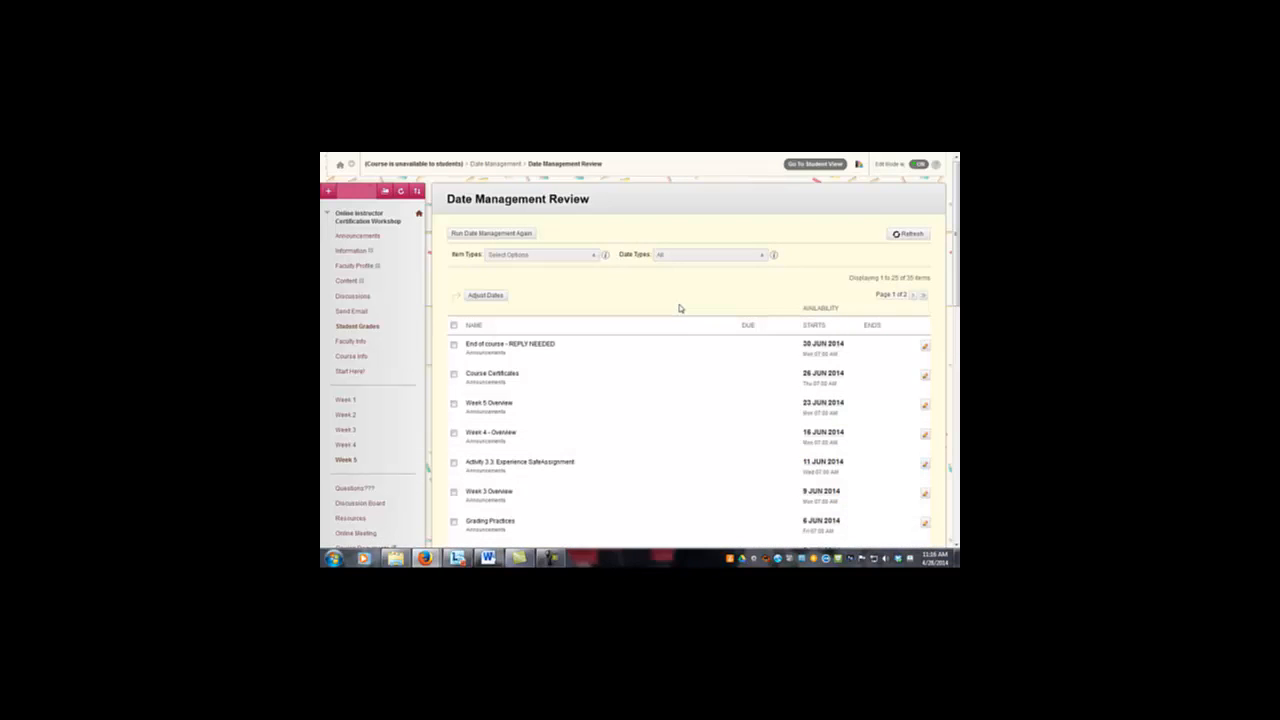
Sort the date review list by name, due date, availability start and availability end in turn
{"action": "scroll", "coordinate": [690, 308], "scroll_direction": "down", "scroll_amount": 1}
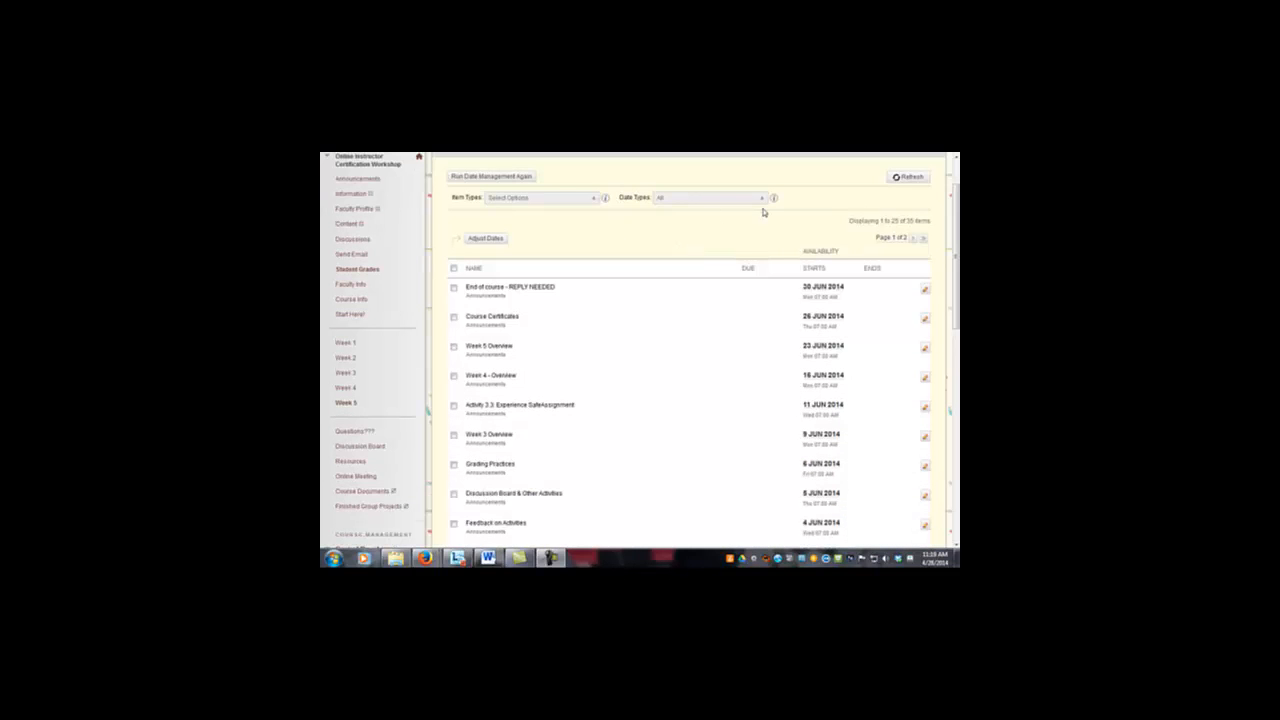
{"action": "left_click", "coordinate": [470, 268]}
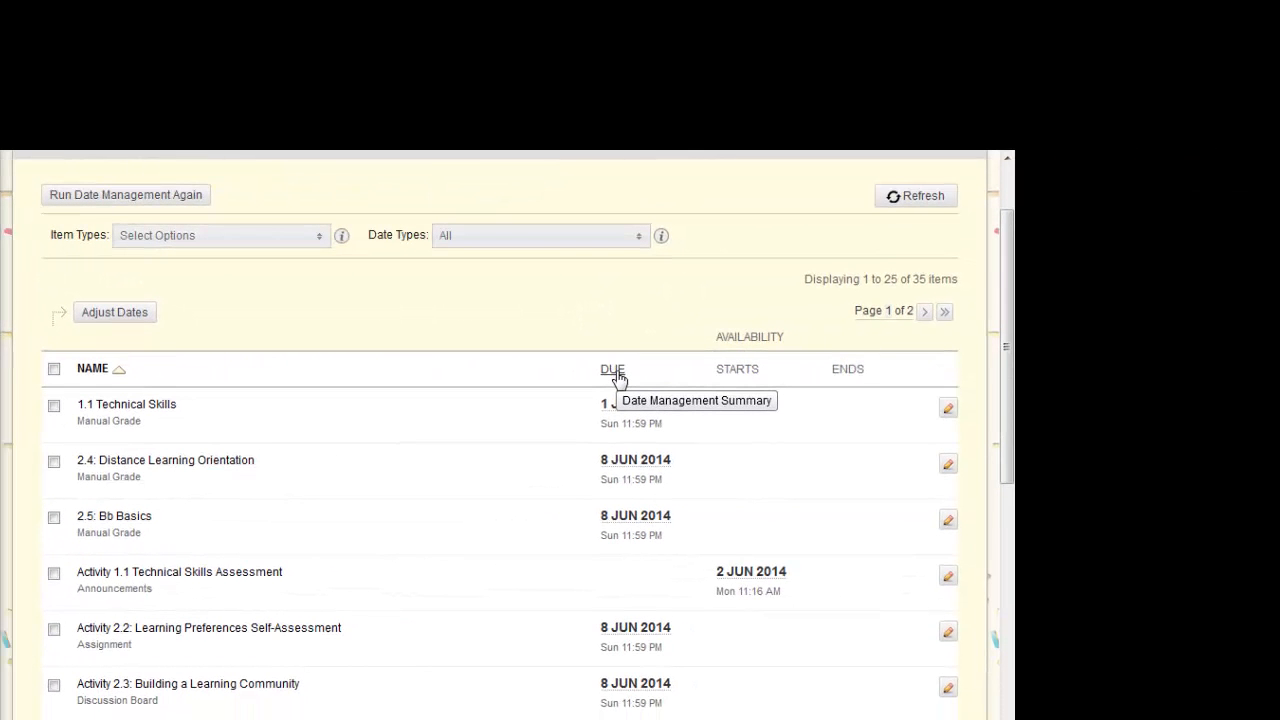
{"action": "left_click", "coordinate": [614, 372]}
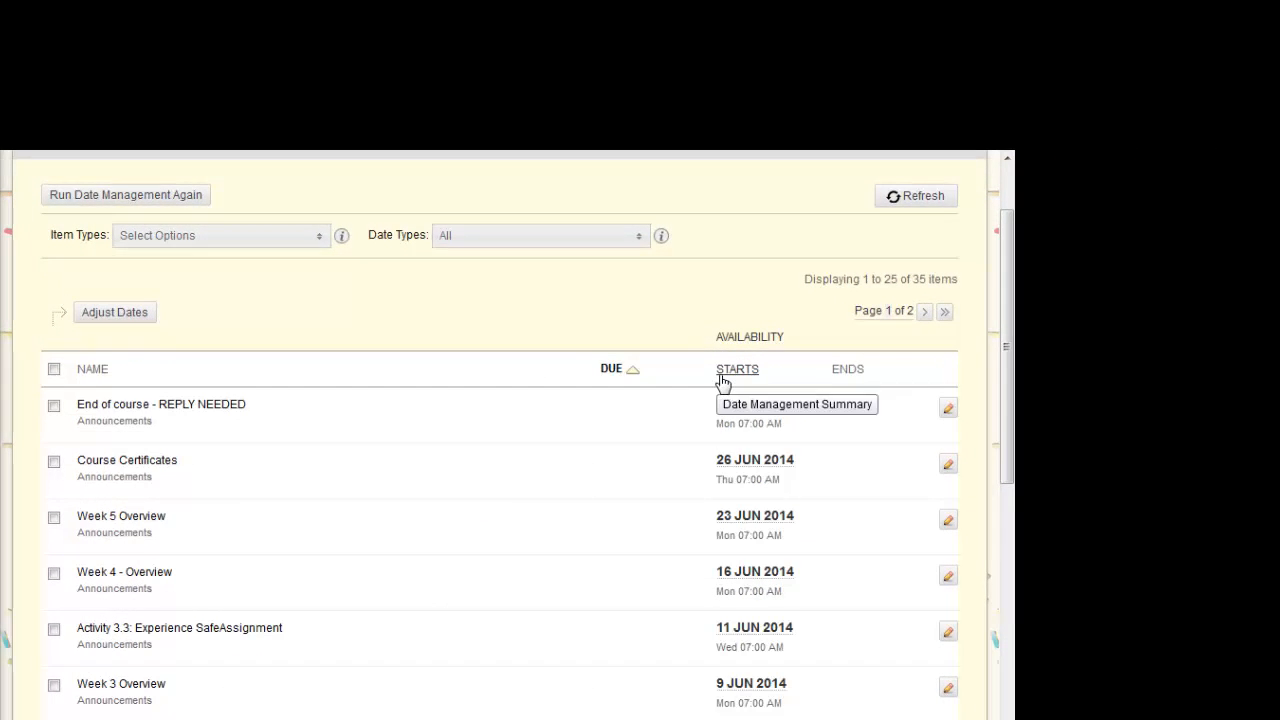
{"action": "left_click", "coordinate": [727, 372]}
{"action": "left_click", "coordinate": [842, 372]}
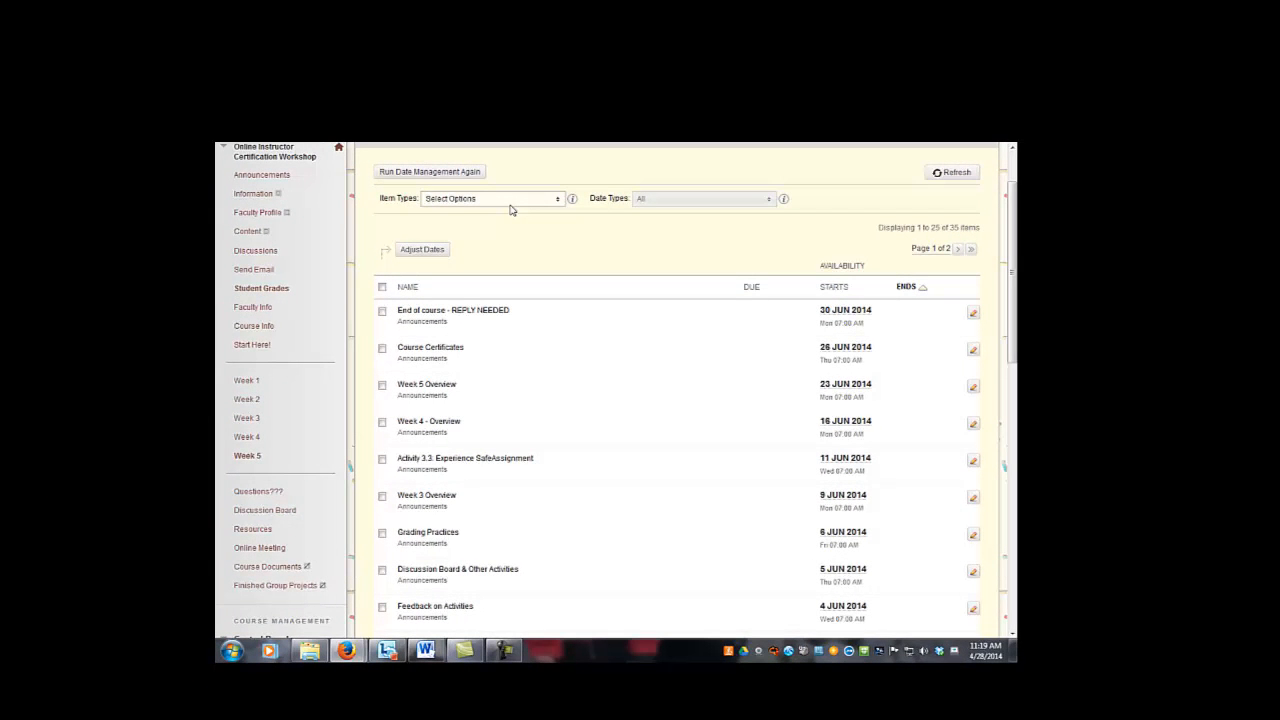
Filter the date review list to show only the Announcements item type
{"action": "left_click", "coordinate": [510, 205]}
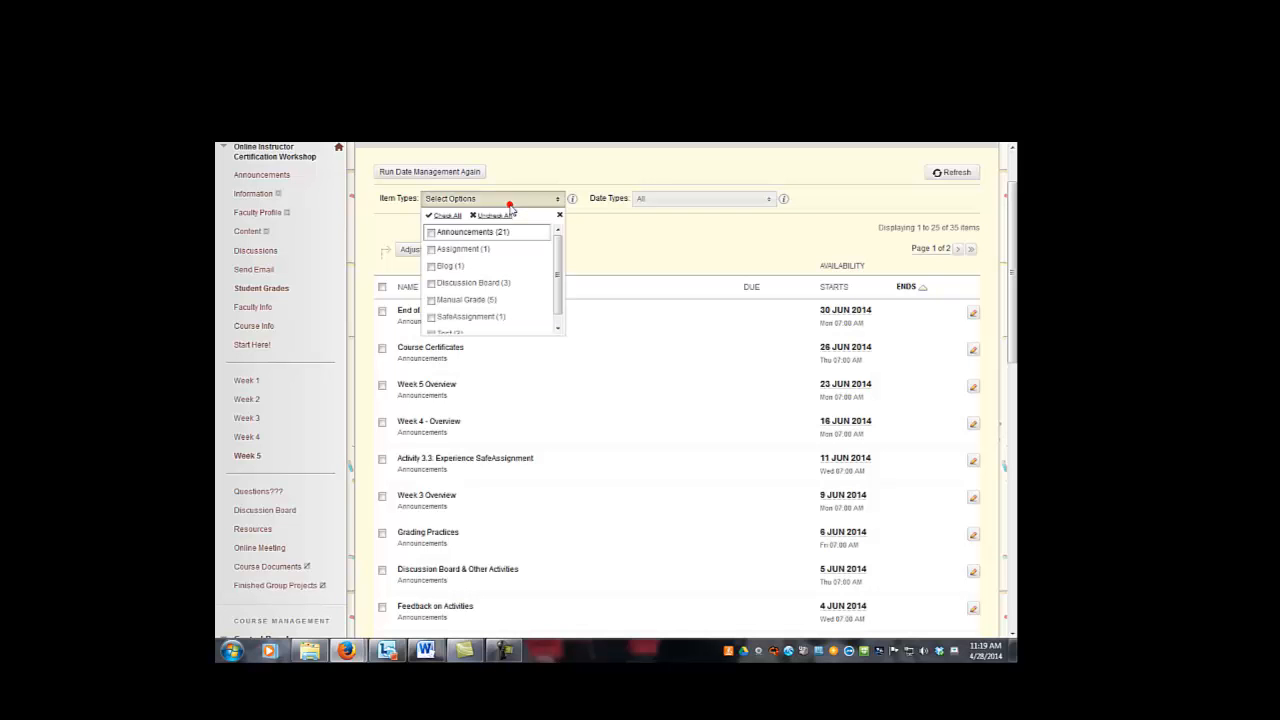
{"action": "left_click", "coordinate": [431, 234]}
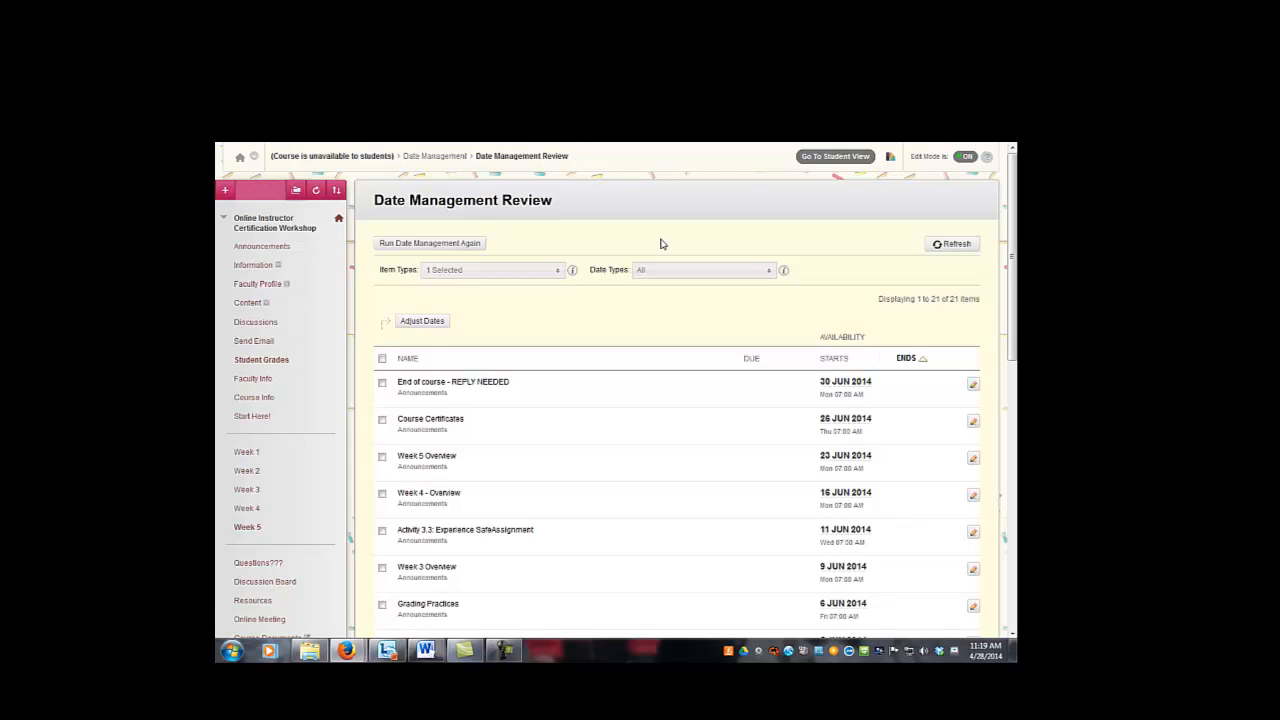
{"action": "scroll", "coordinate": [715, 355], "scroll_direction": "down", "scroll_amount": 3}
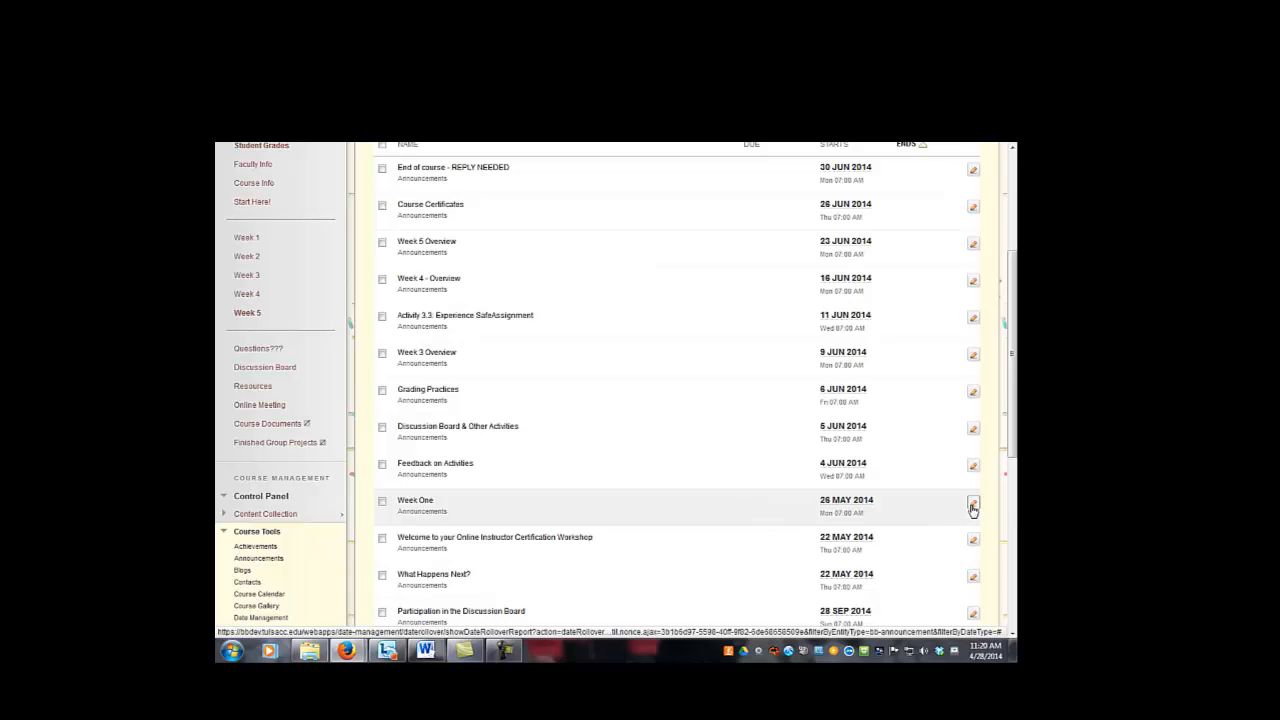
Set the availability start of the Week One announcement to 05/27/2014 07:00 AM
{"action": "left_click", "coordinate": [973, 505]}
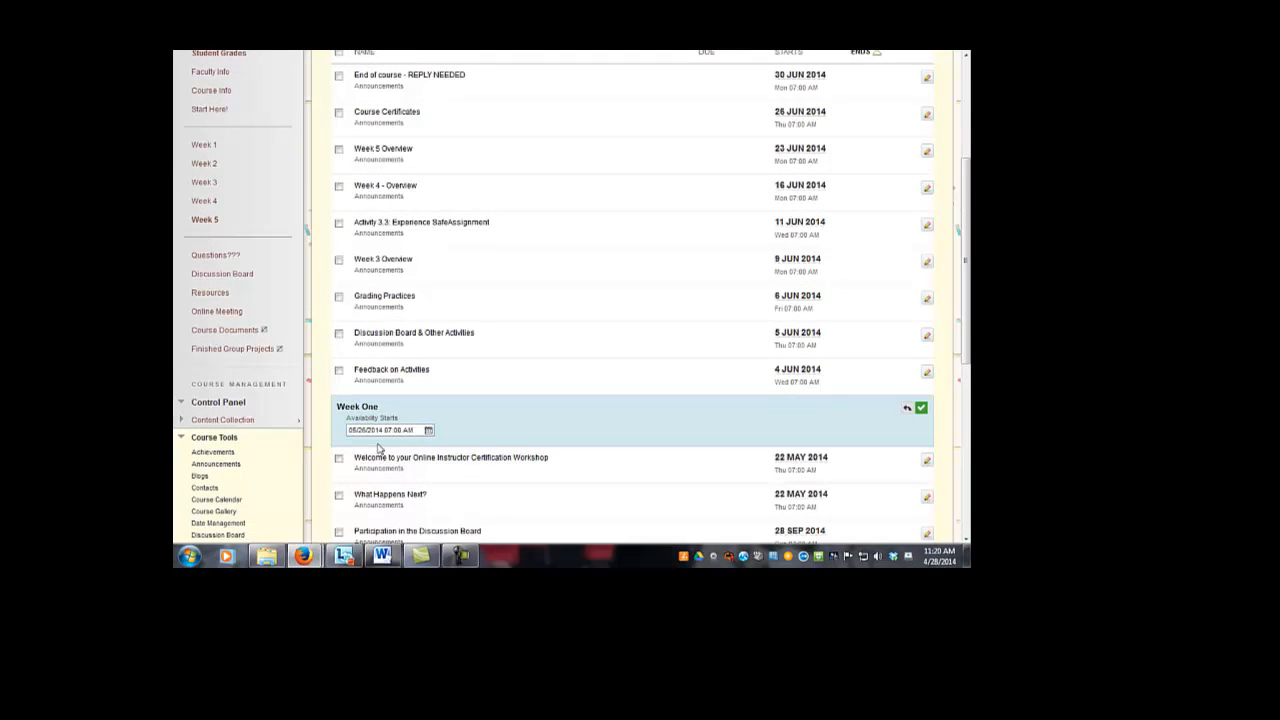
{"action": "left_click", "coordinate": [428, 430]}
{"action": "left_click", "coordinate": [406, 324]}
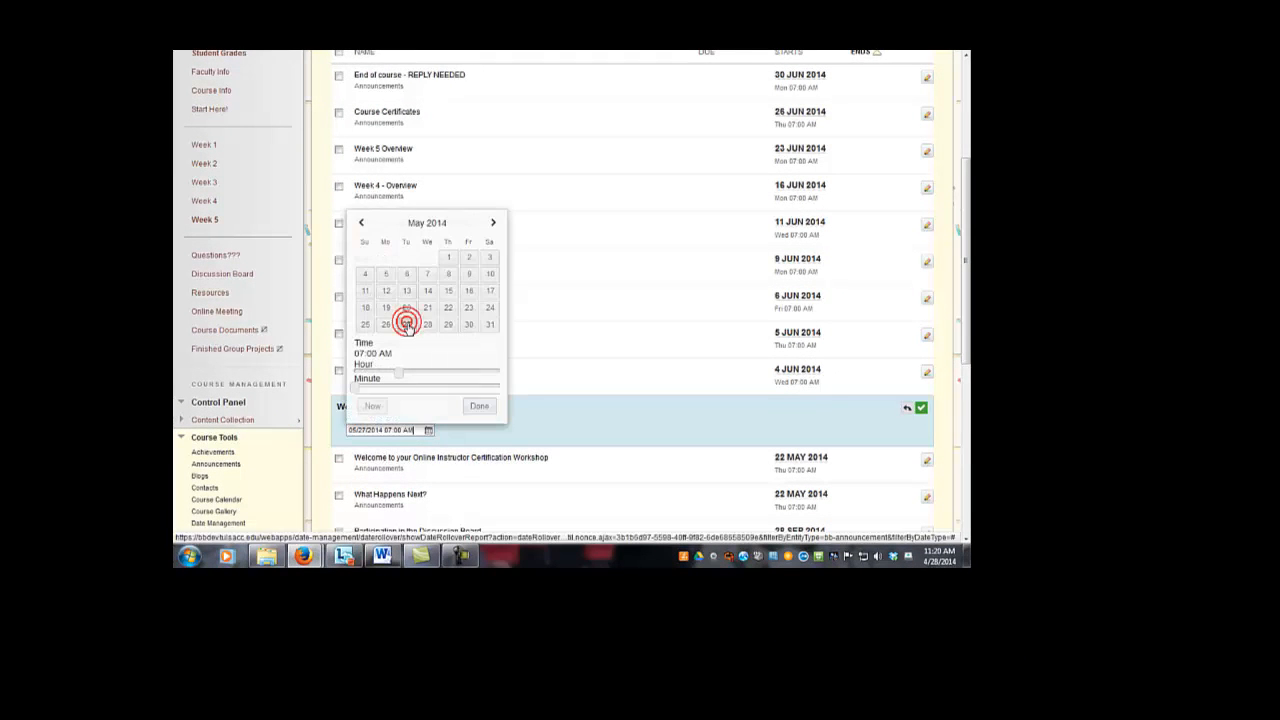
{"action": "left_click", "coordinate": [479, 407]}
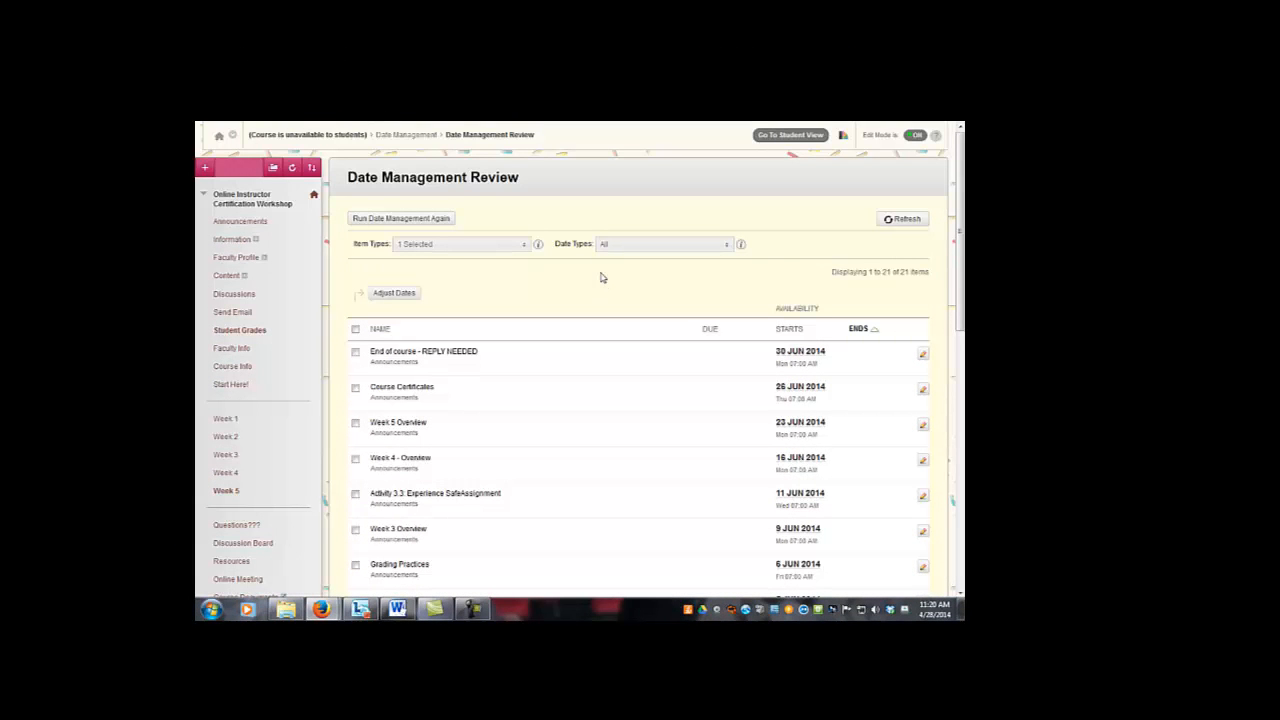
Clear the item type filter and limit the review list to items with due dates
{"action": "left_click", "coordinate": [495, 248]}
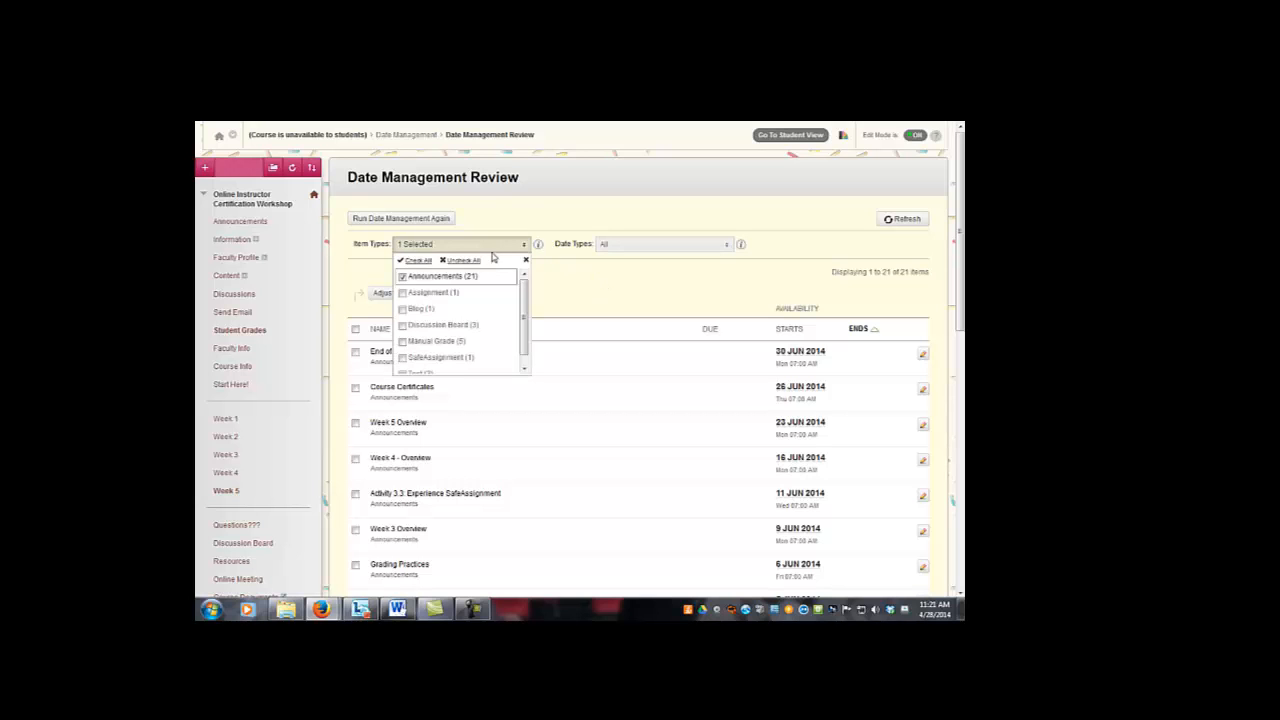
{"action": "left_click", "coordinate": [601, 280]}
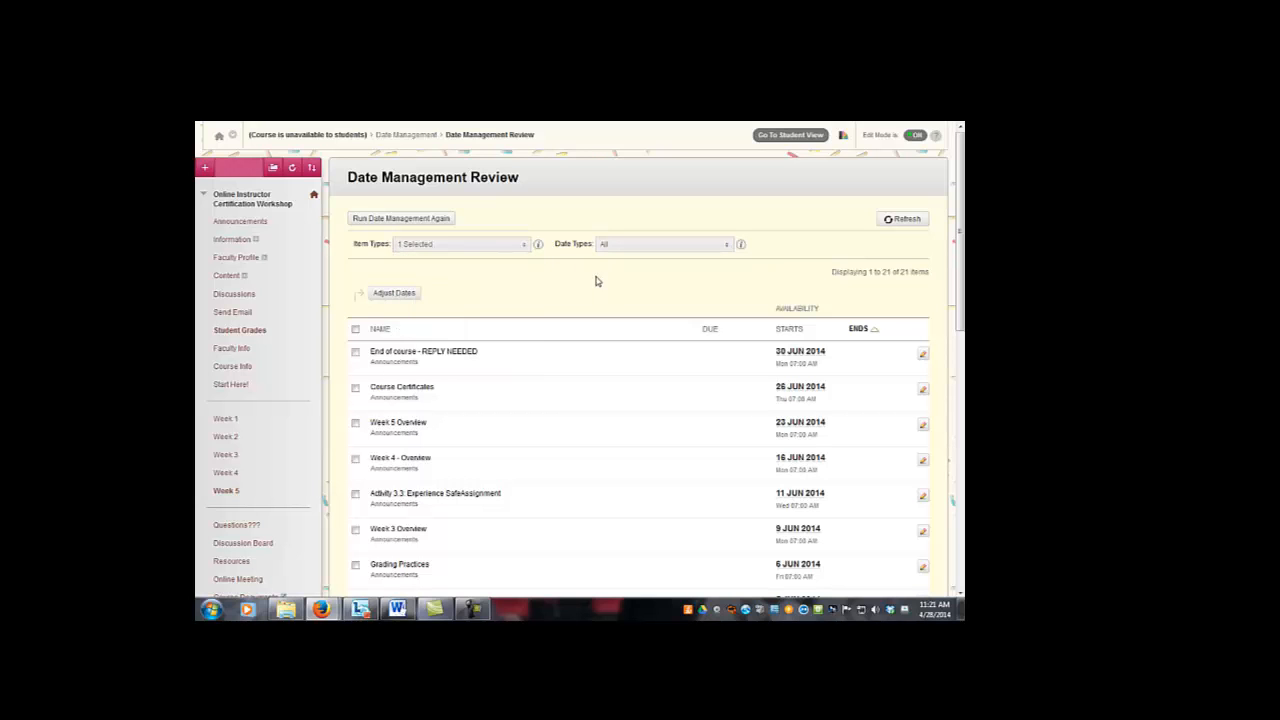
{"action": "left_click", "coordinate": [525, 248]}
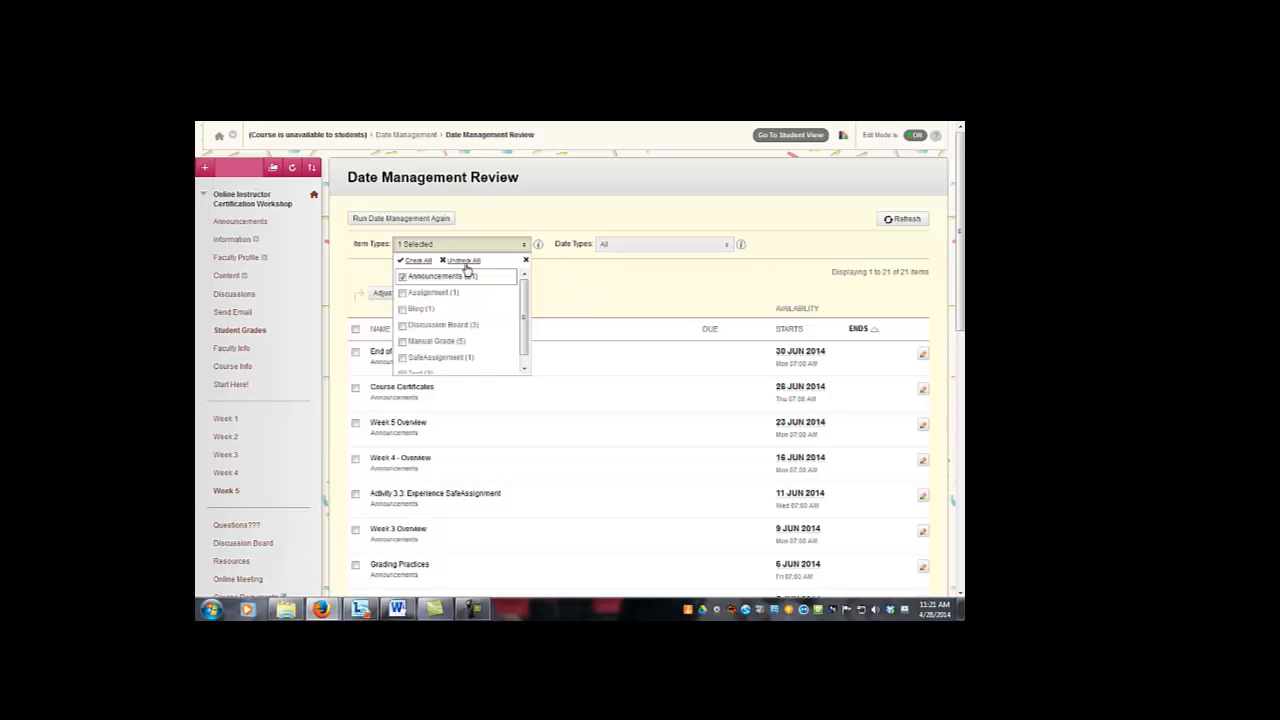
{"action": "left_click", "coordinate": [461, 260]}
{"action": "left_click", "coordinate": [728, 246]}
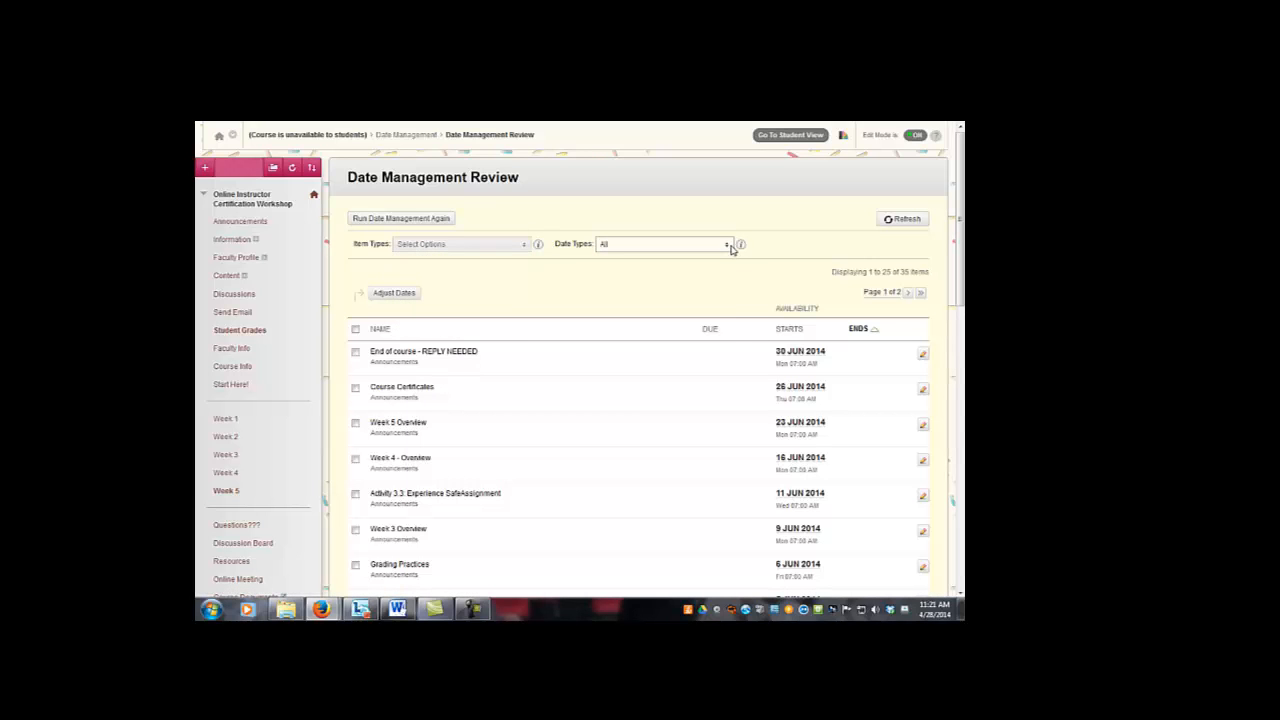
{"action": "left_click", "coordinate": [730, 247]}
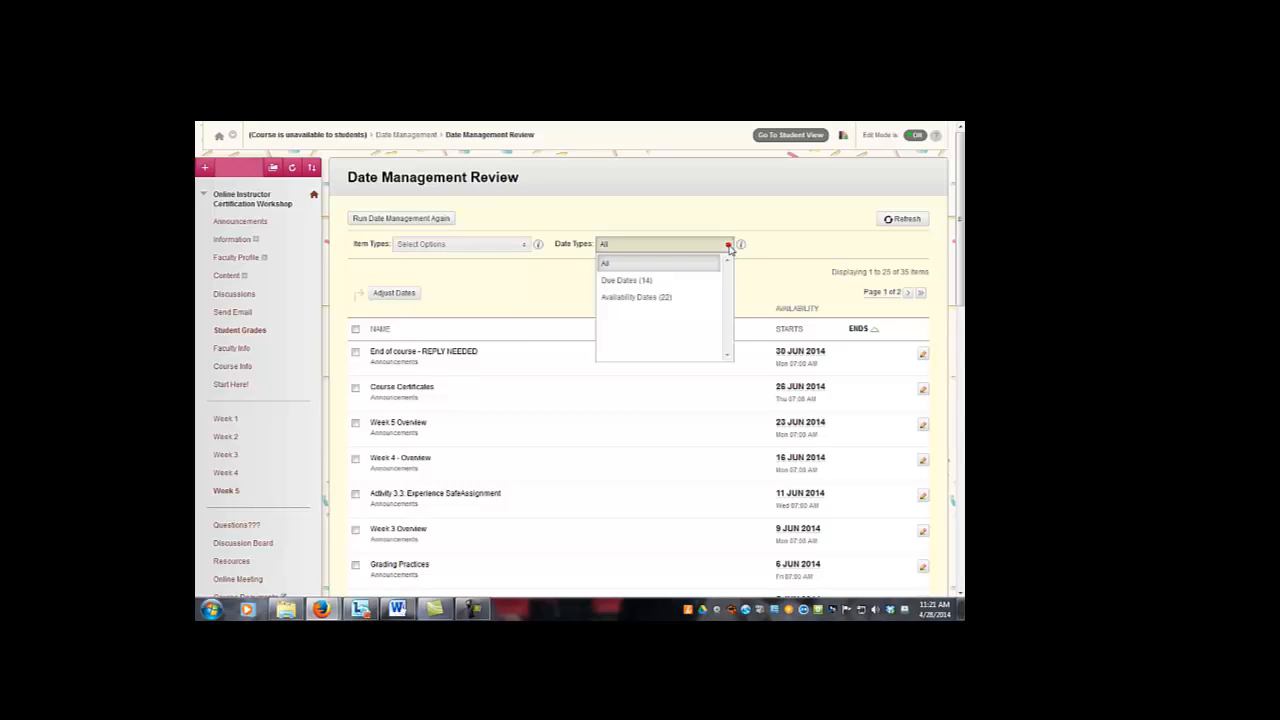
{"action": "left_click", "coordinate": [661, 286]}
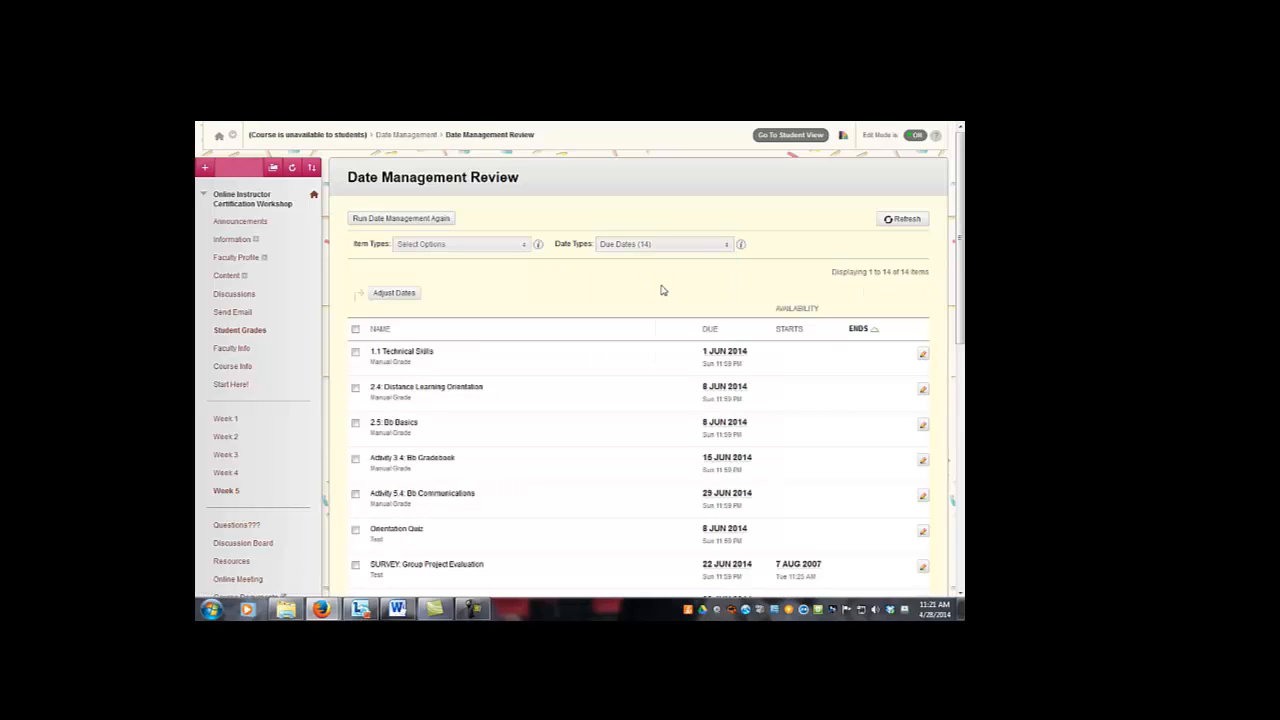
Sort the filtered items by due date with the latest dates first
{"action": "scroll", "coordinate": [661, 290], "scroll_direction": "down", "scroll_amount": 5}
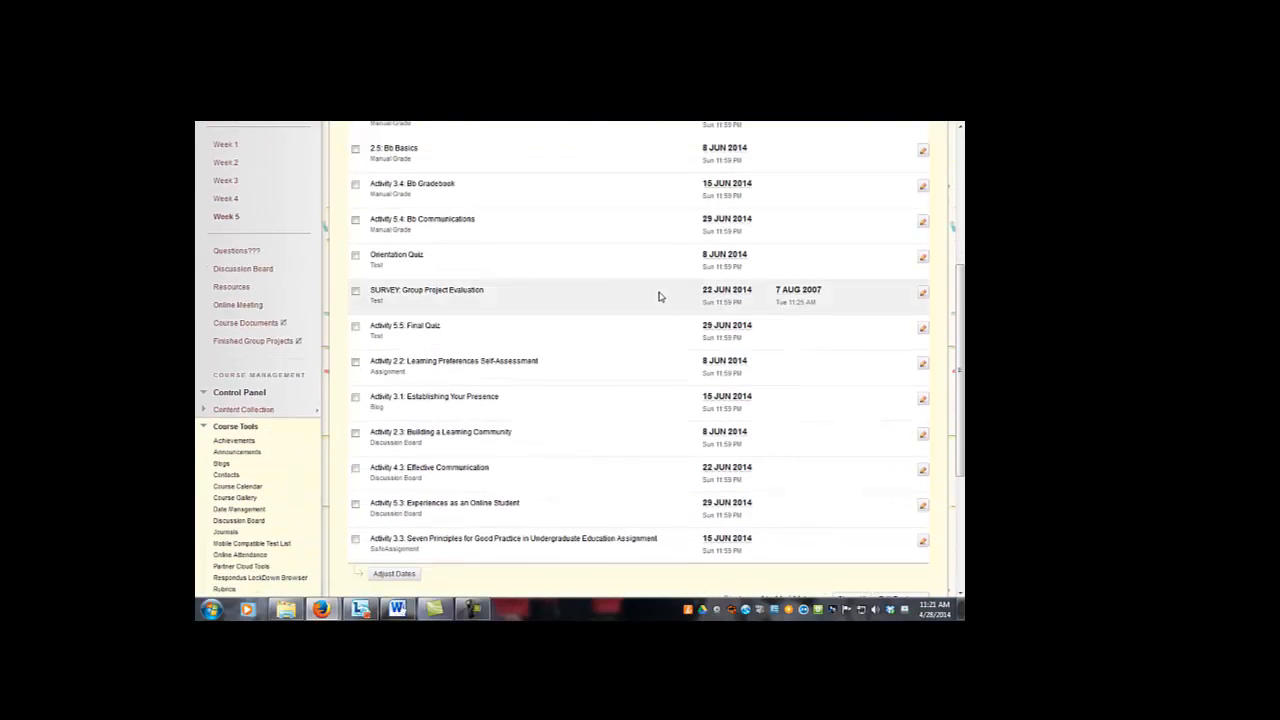
{"action": "scroll", "coordinate": [663, 290], "scroll_direction": "up", "scroll_amount": 4}
{"action": "left_click", "coordinate": [708, 264]}
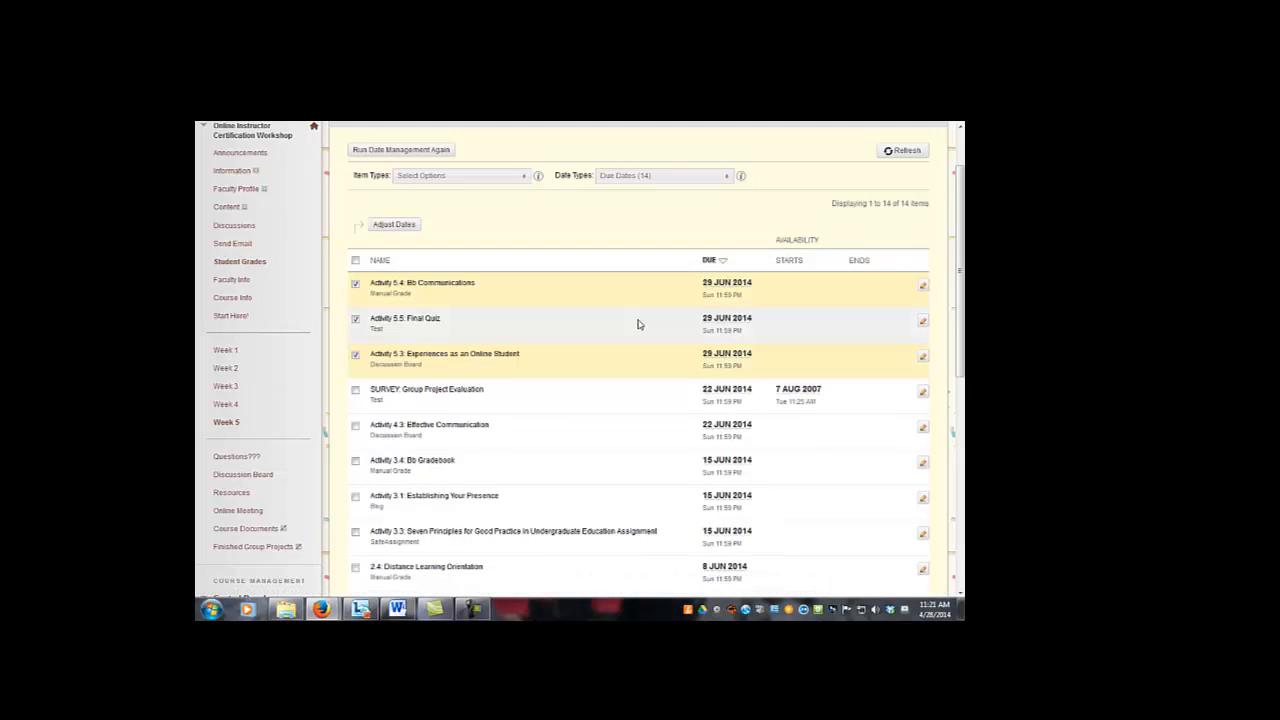
Shift the dates of Activity 5.4, Activity 5.5 and Activity 5.3 together by 4 days
{"action": "scroll", "coordinate": [638, 324], "scroll_direction": "down", "scroll_amount": 5}
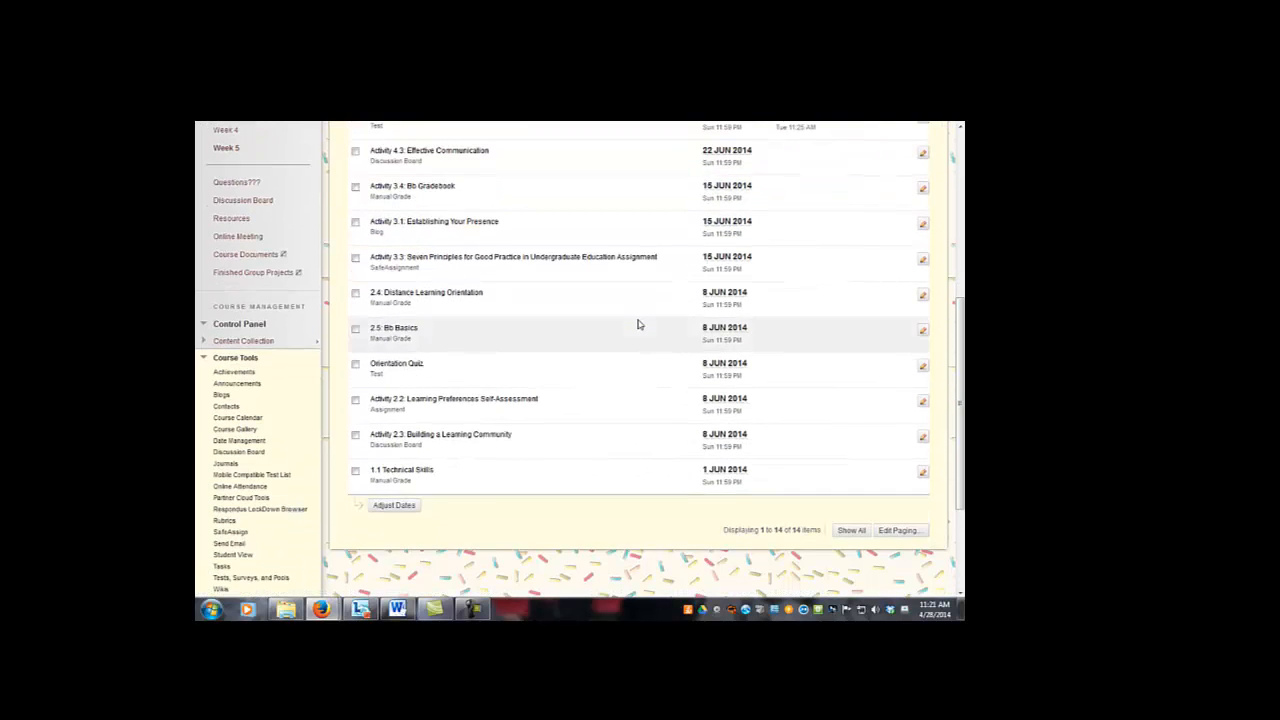
{"action": "left_click", "coordinate": [395, 505]}
{"action": "scroll", "coordinate": [410, 511], "scroll_direction": "down", "scroll_amount": 3}
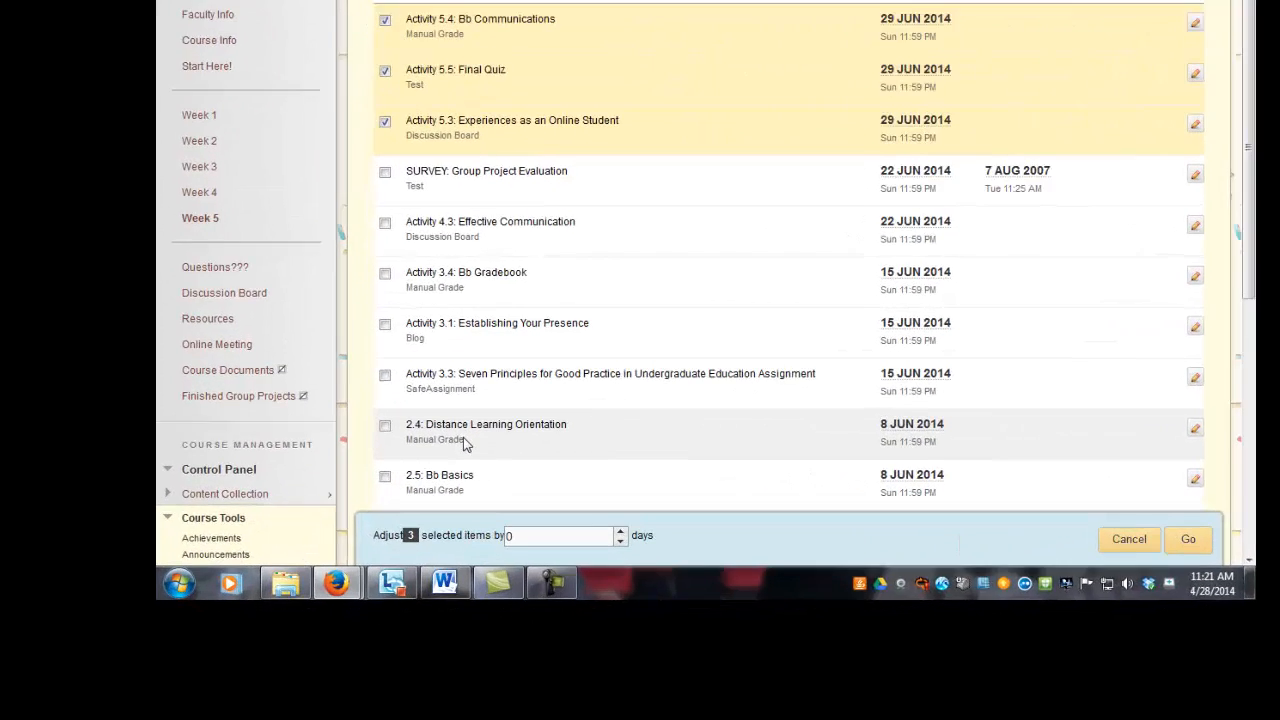
{"action": "scroll", "coordinate": [463, 440], "scroll_direction": "down", "scroll_amount": 2}
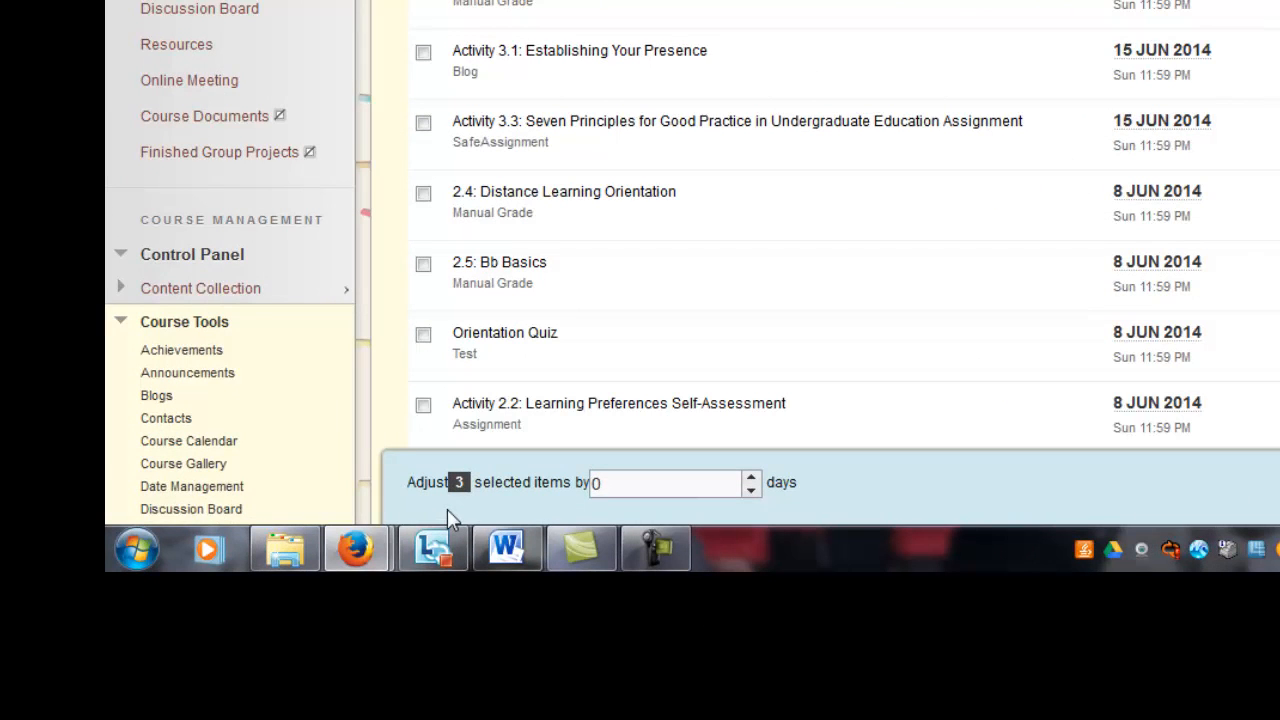
{"action": "left_click_drag", "start_coordinate": [616, 485], "coordinate": [562, 488]}
{"action": "type", "text": "4"}
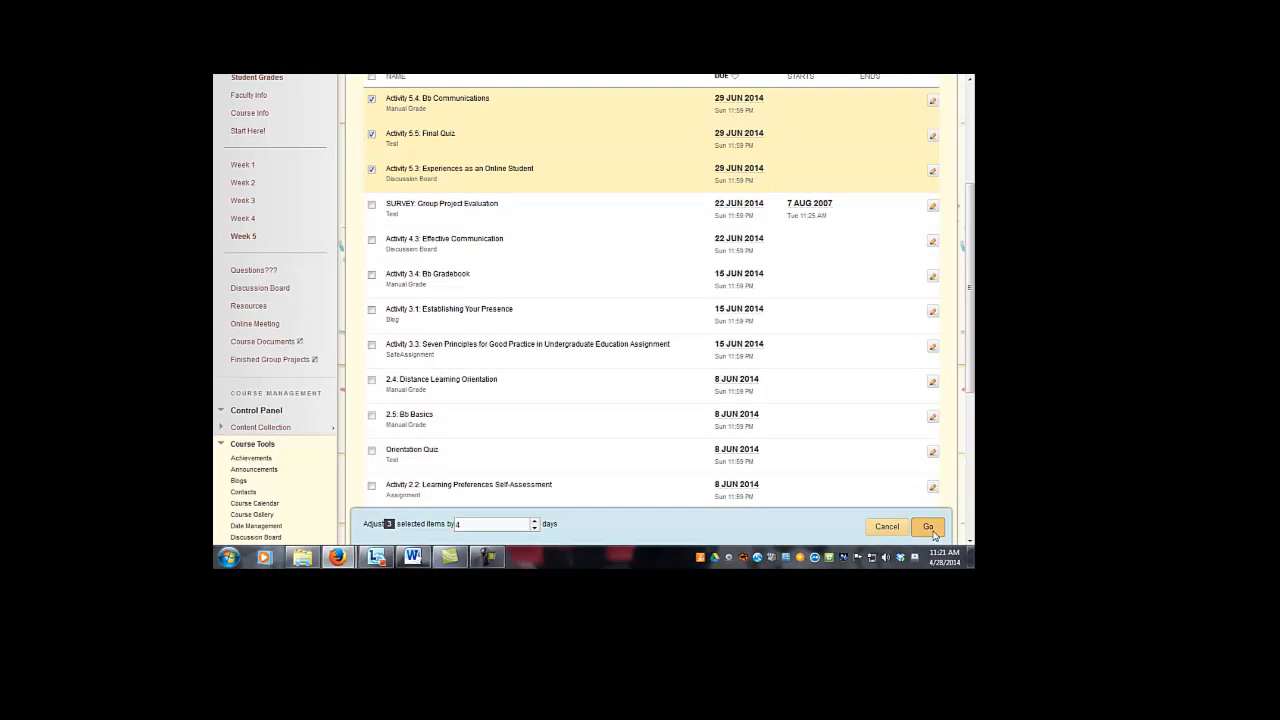
{"action": "left_click", "coordinate": [929, 527]}
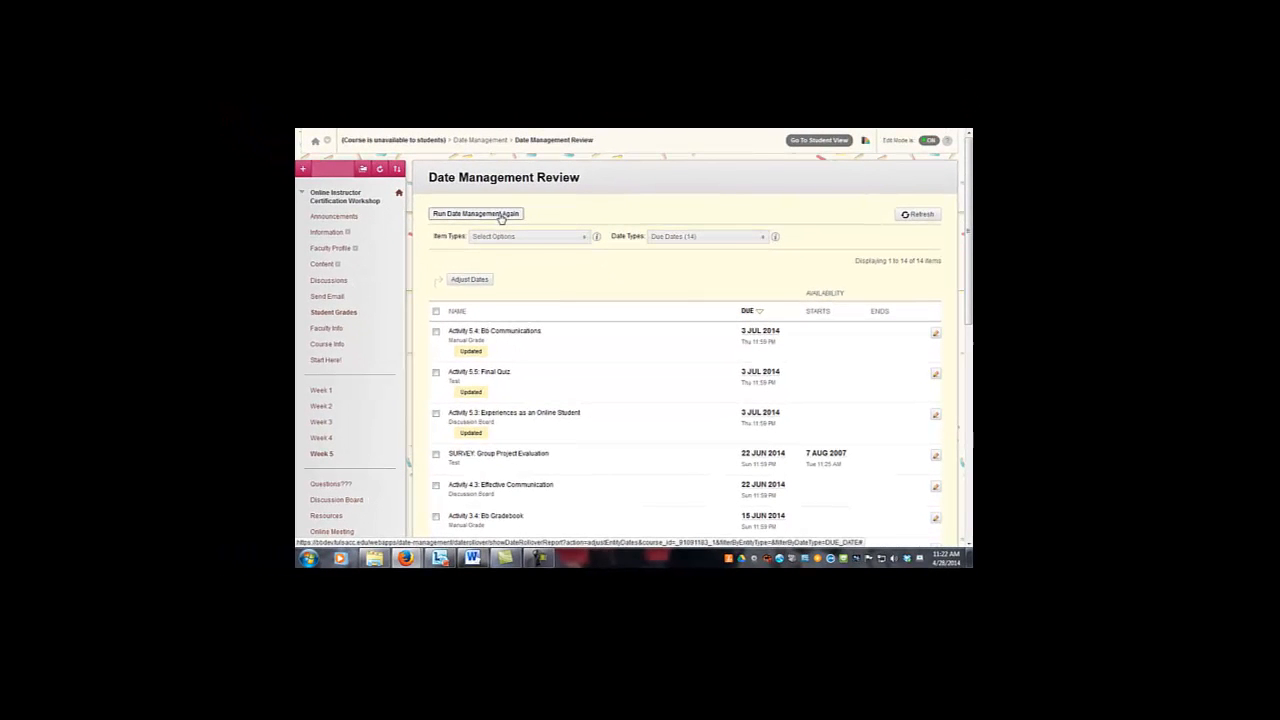
Run Date Management again, shifting all course dates by -3 days, and open the resulting date review
{"action": "left_click", "coordinate": [501, 215]}
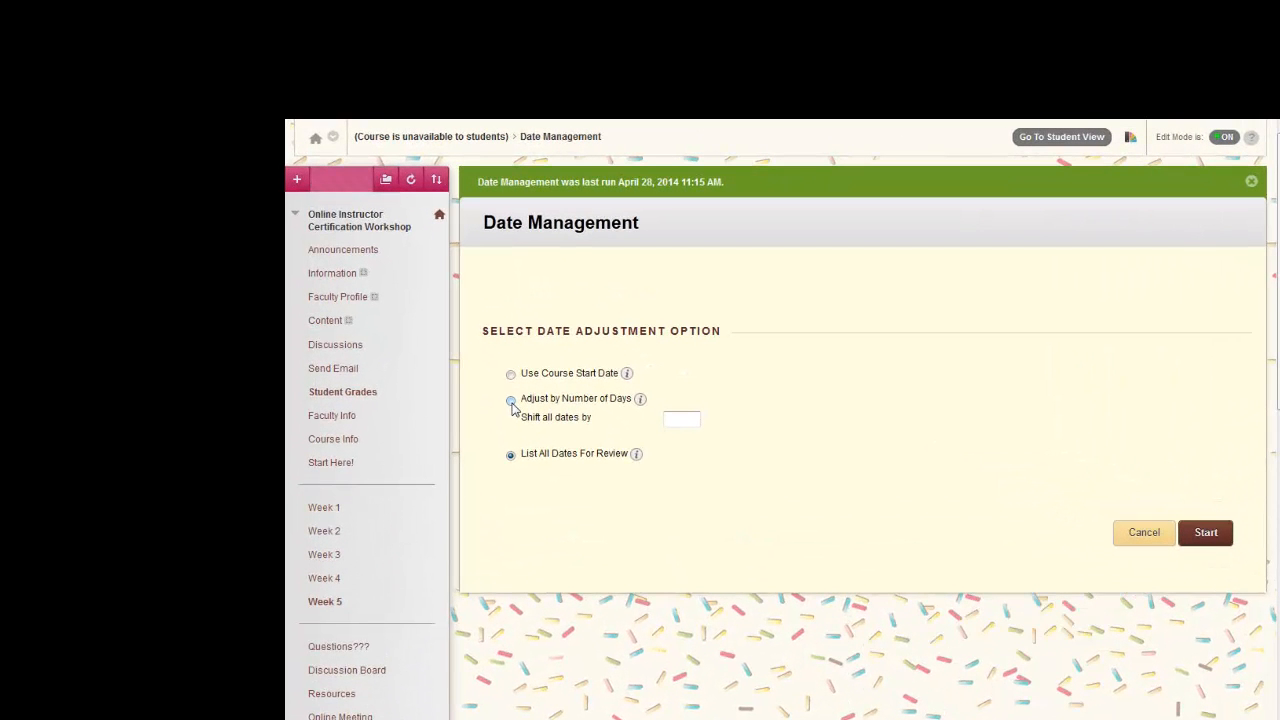
{"action": "left_click", "coordinate": [511, 401]}
{"action": "left_click", "coordinate": [697, 421]}
{"action": "left_click", "coordinate": [698, 422]}
{"action": "type", "text": "-3"}
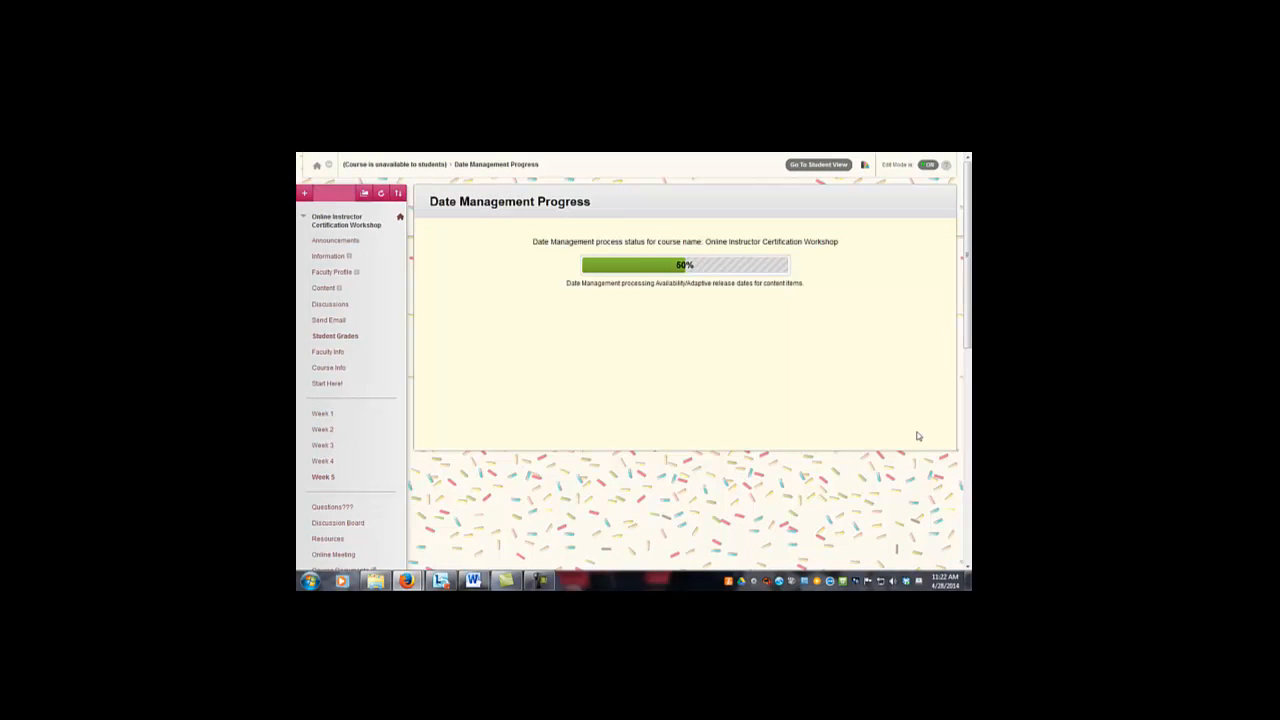
{"action": "left_click", "coordinate": [918, 322]}
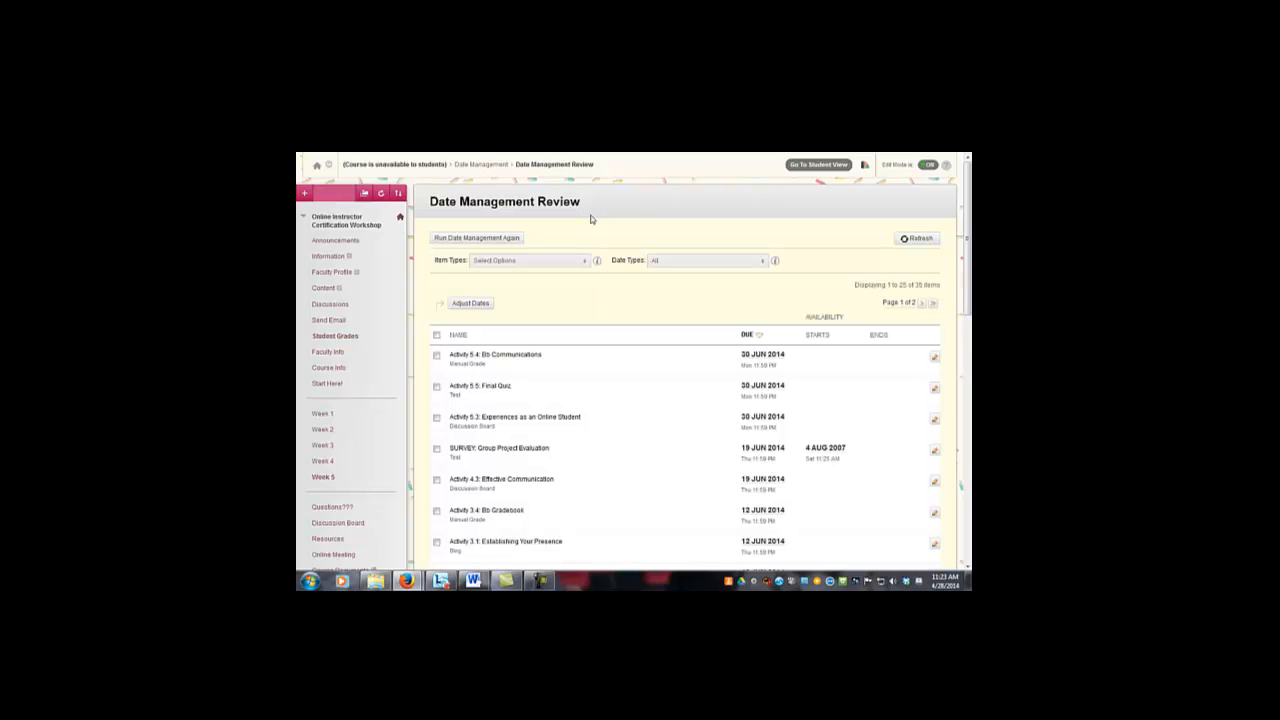
Run Date Management once more with the option to list all dates for review, and open the list
{"action": "left_click", "coordinate": [509, 240]}
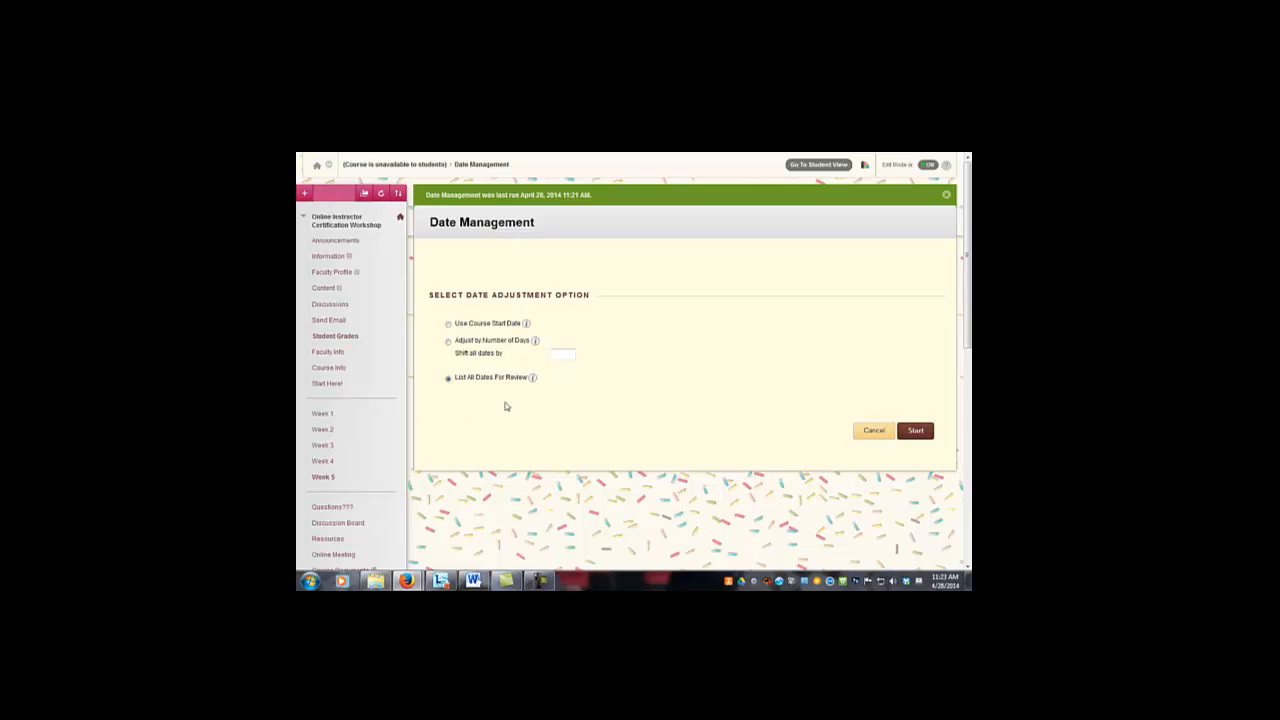
{"action": "left_click", "coordinate": [920, 431]}
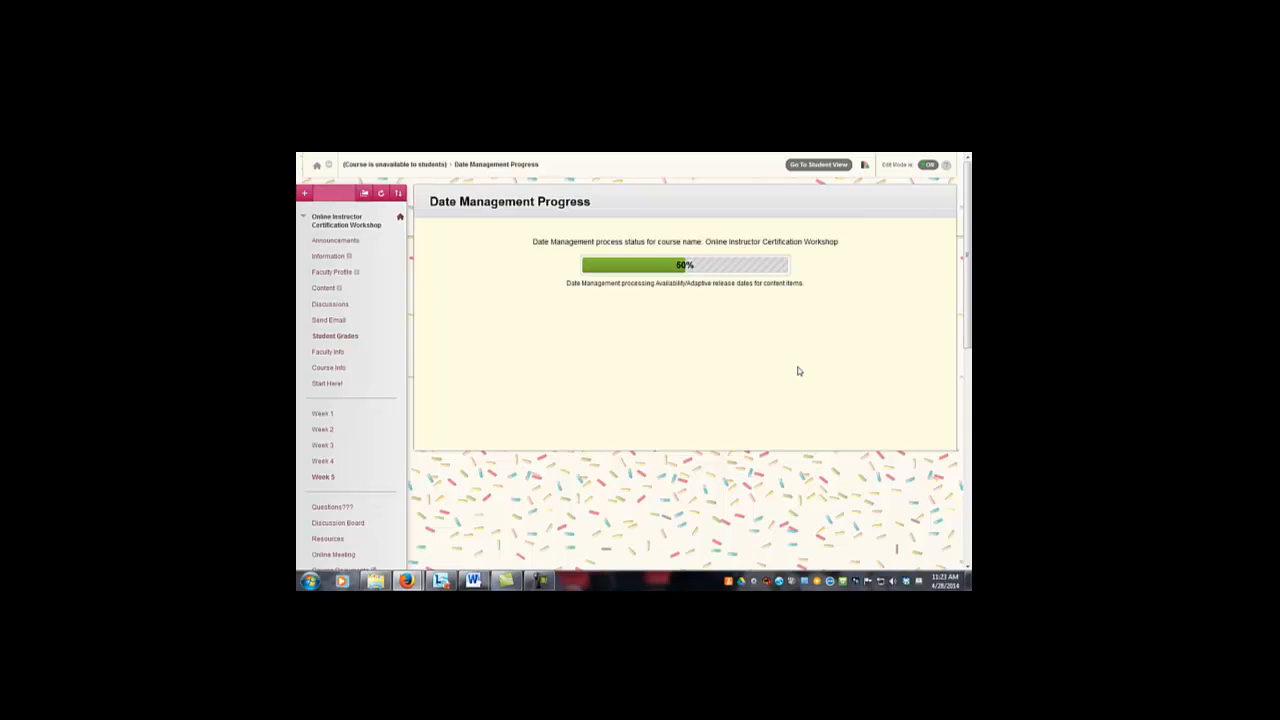
{"action": "left_click", "coordinate": [917, 327]}
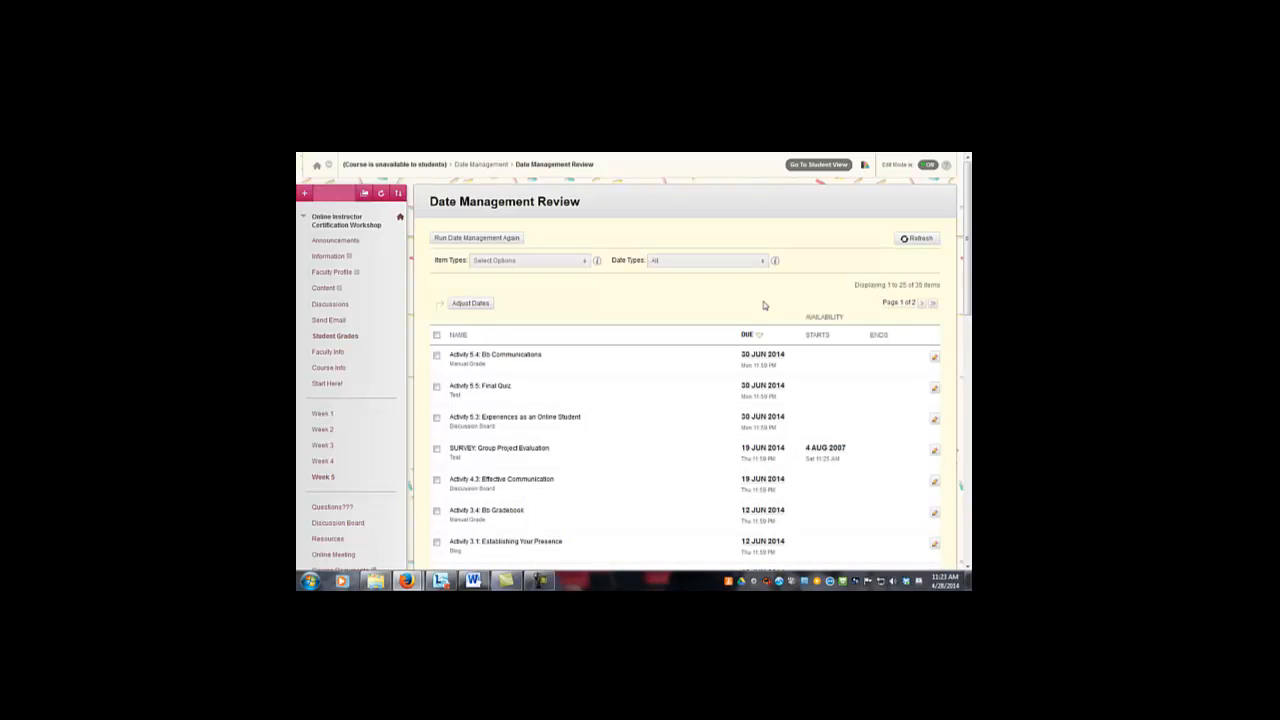